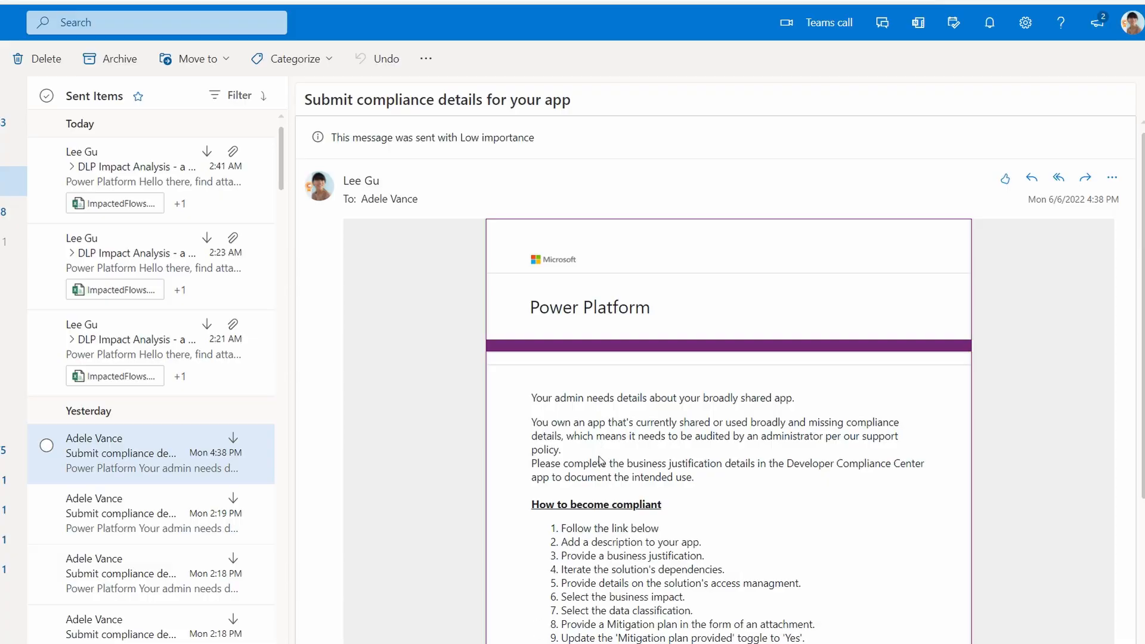
# Read the compliance instructions and app details in the sent email "Submit compliance details for your app".
pyautogui.scroll(-3, 600, 460)
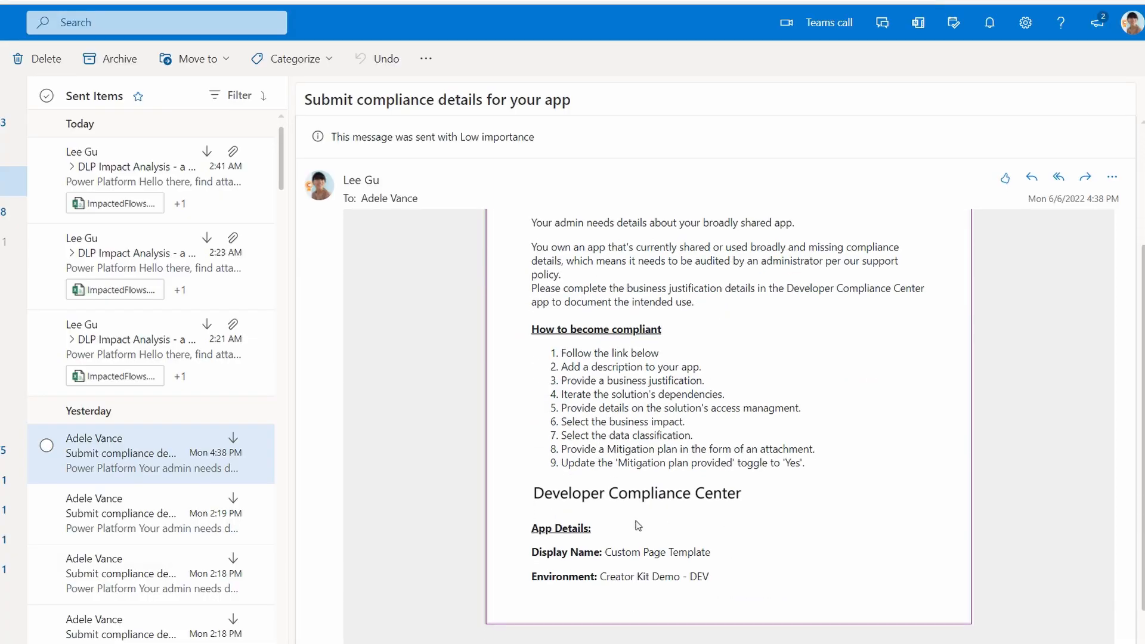
pyautogui.scroll(2, 643, 573)
pyautogui.scroll(2, 642, 571)
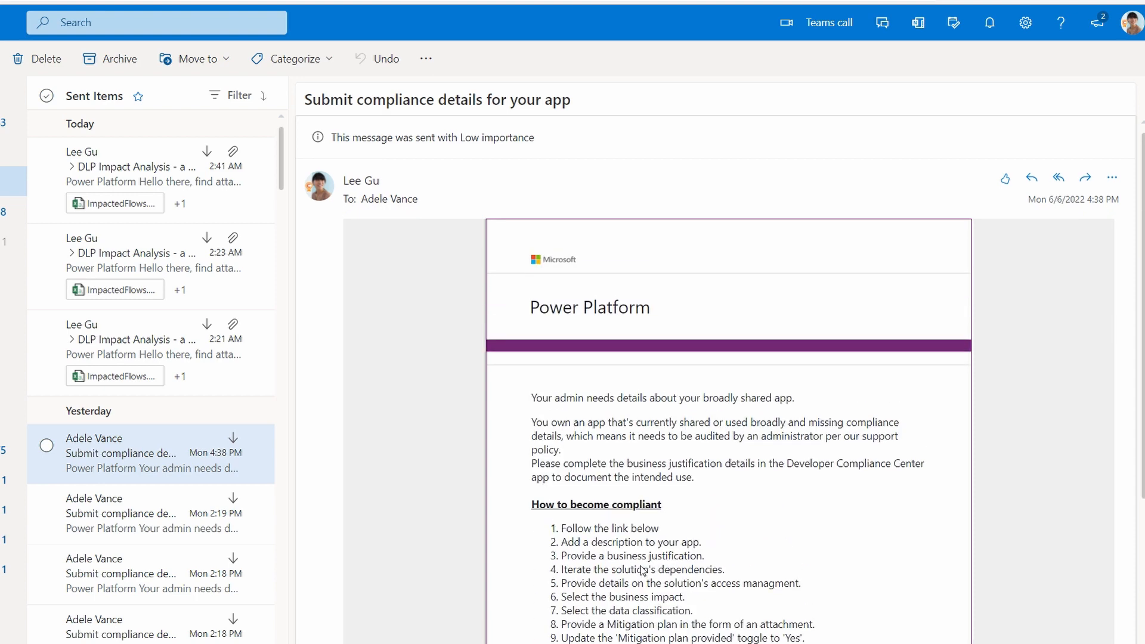
pyautogui.scroll(-4, 643, 571)
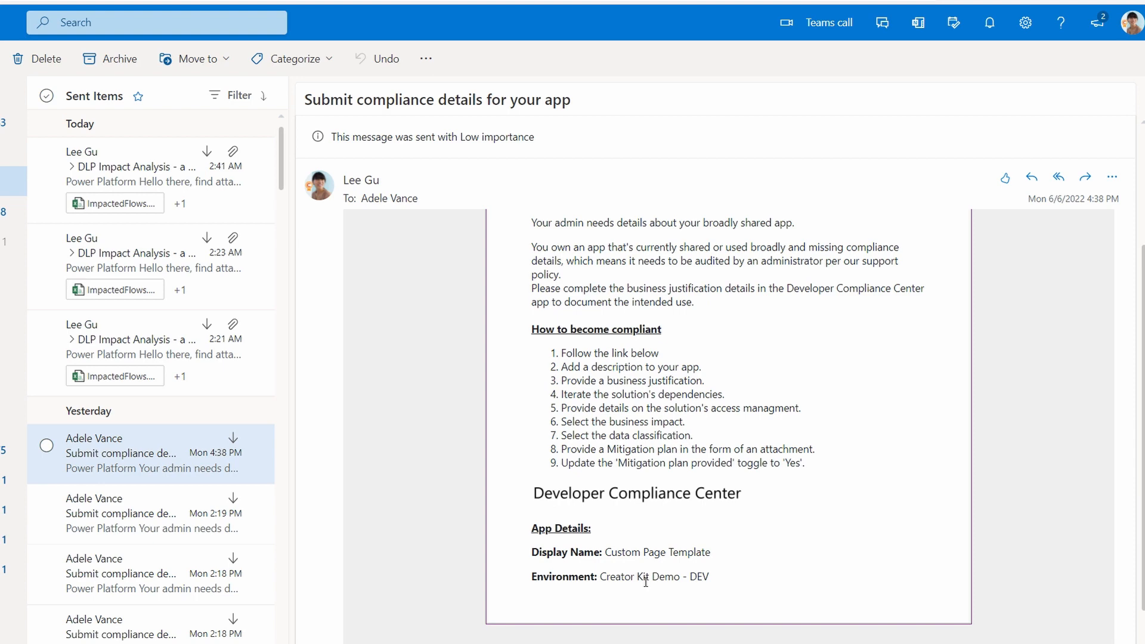
pyautogui.click(137, 514)
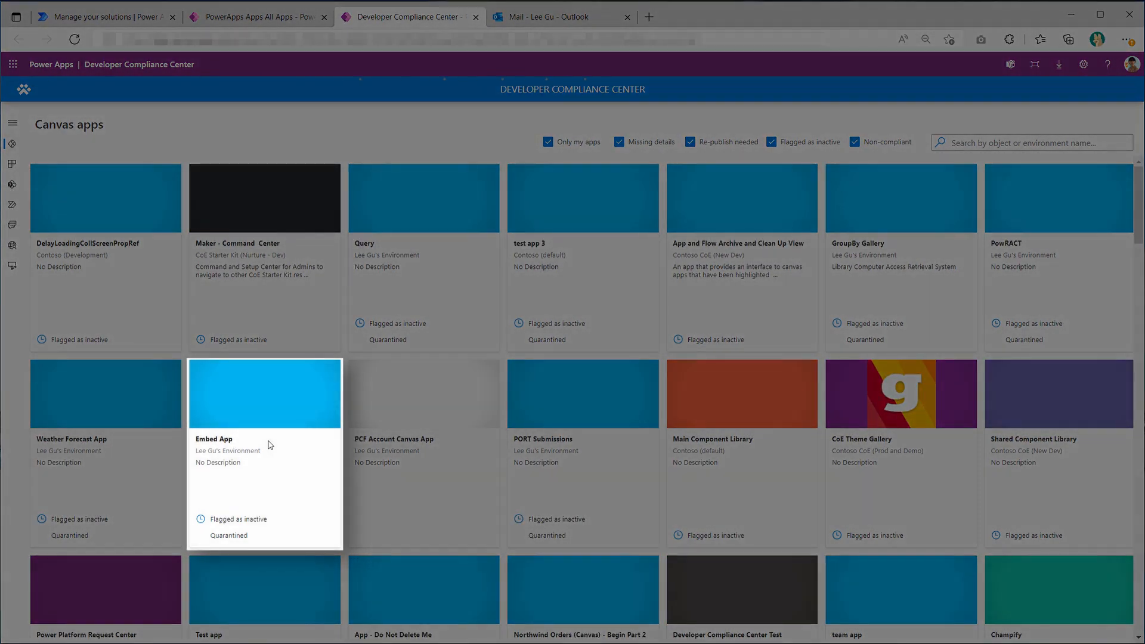
# In Developer Compliance Center, give Embed App the business justification "needed for inspections", access management "my team" and dependencies "none" in its support details.
pyautogui.click(269, 445)
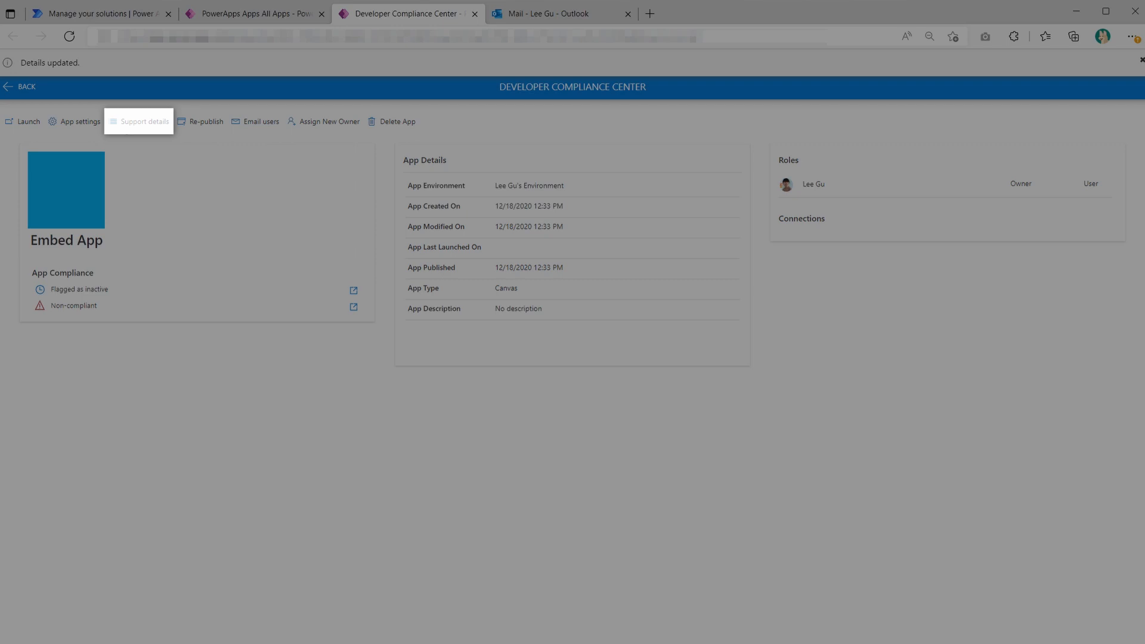
pyautogui.write('needed fo')
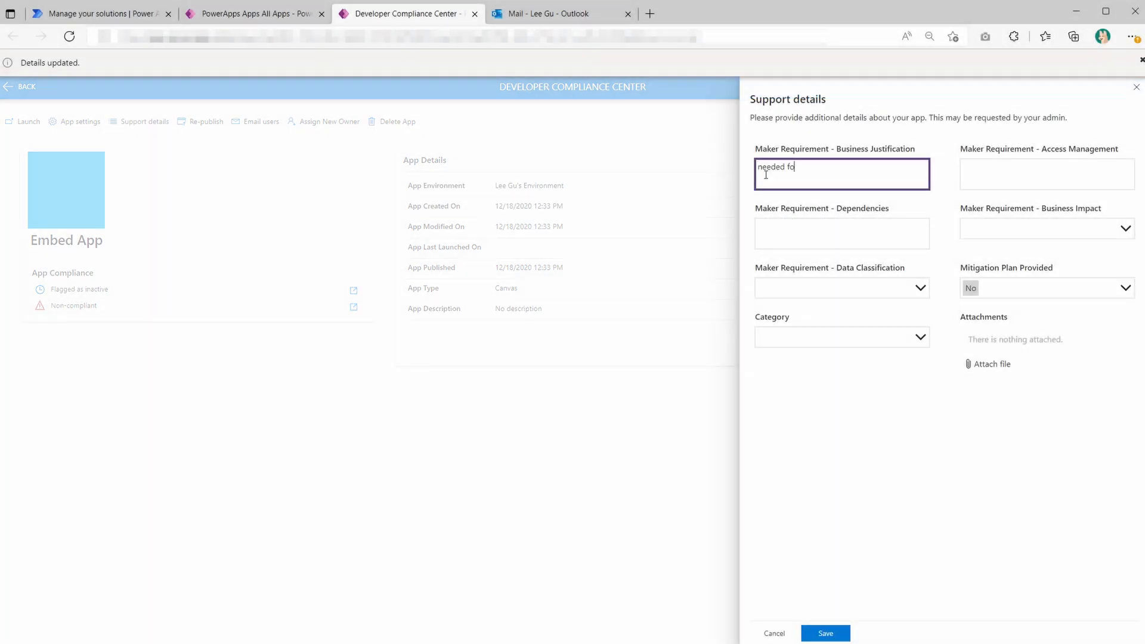
pyautogui.write('r inspections')
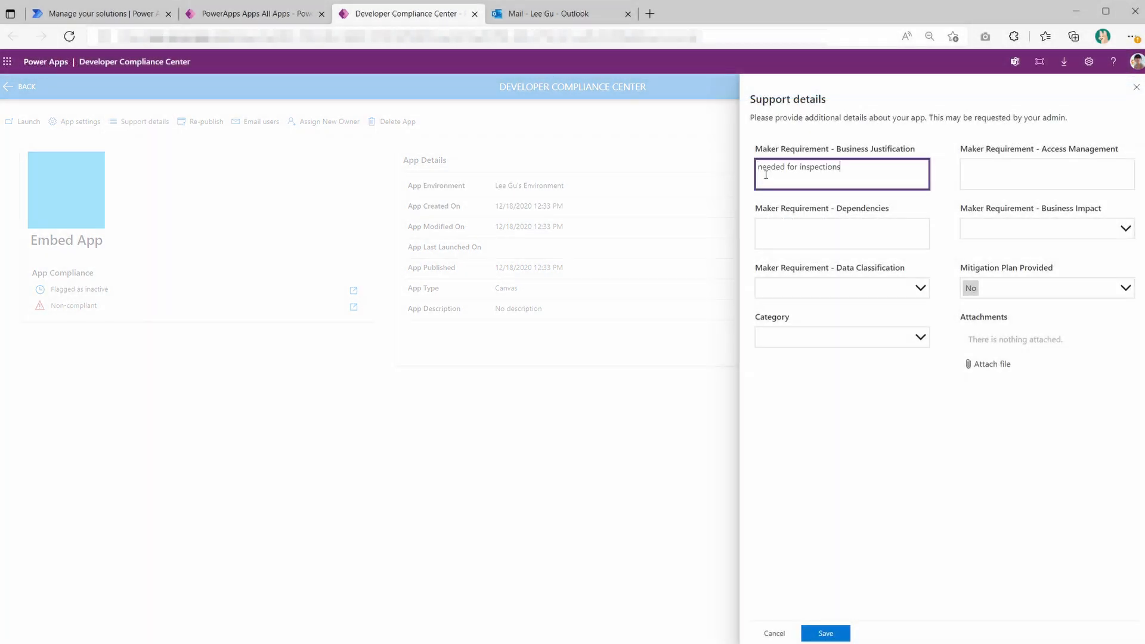
pyautogui.press('Tab')
pyautogui.write('my team')
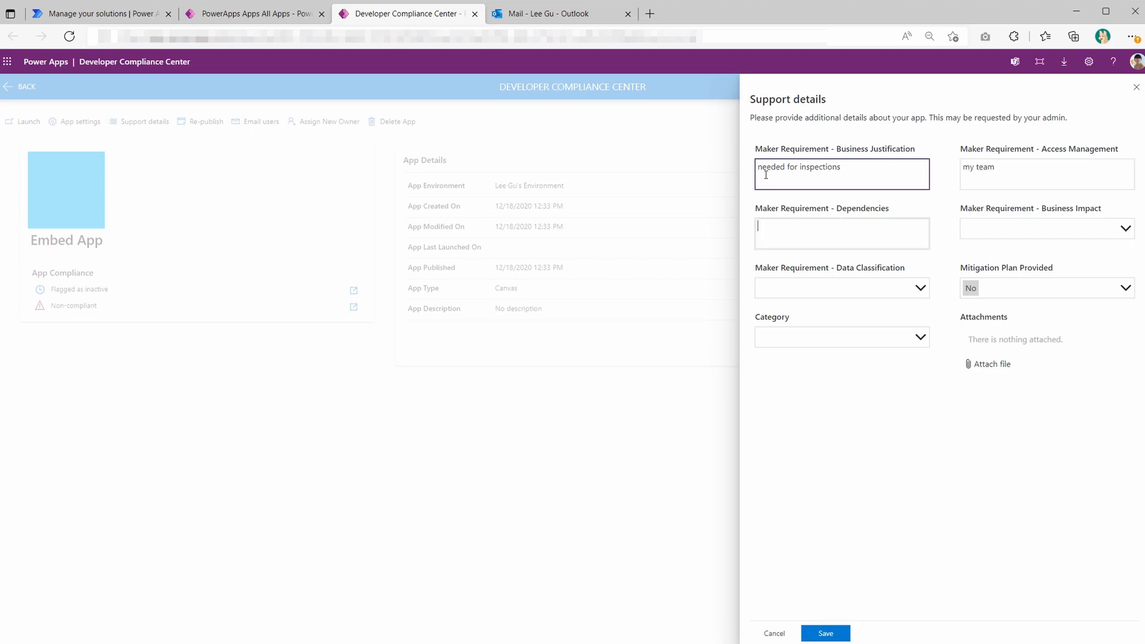
pyautogui.write('none')
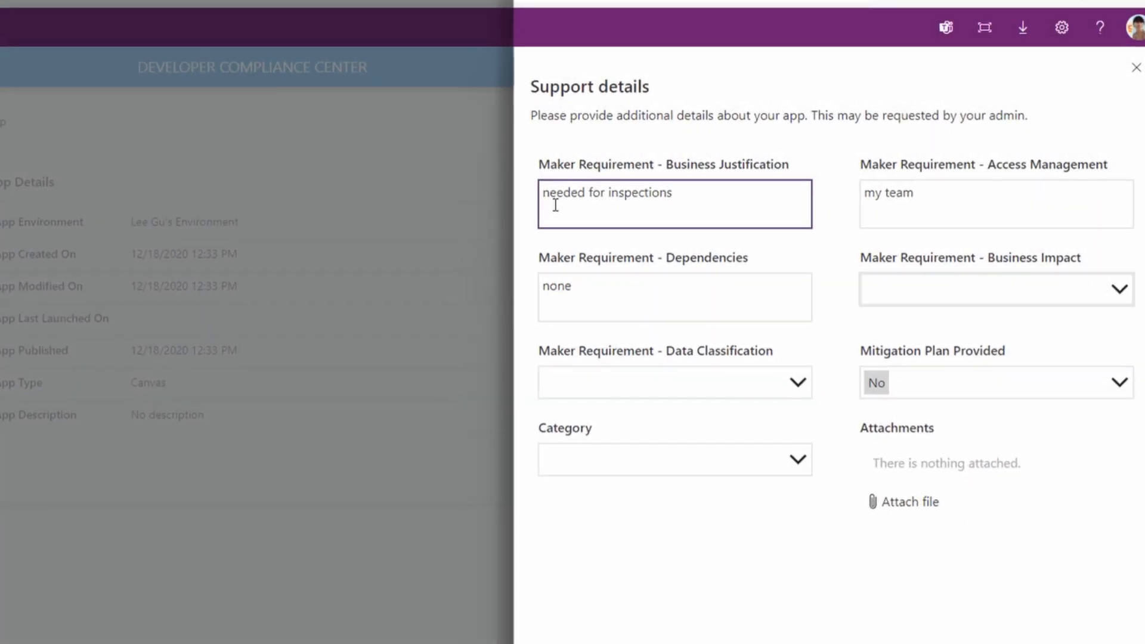
# Set the app's business impact to Important and its data classification to Confidential.
pyautogui.click(922, 292)
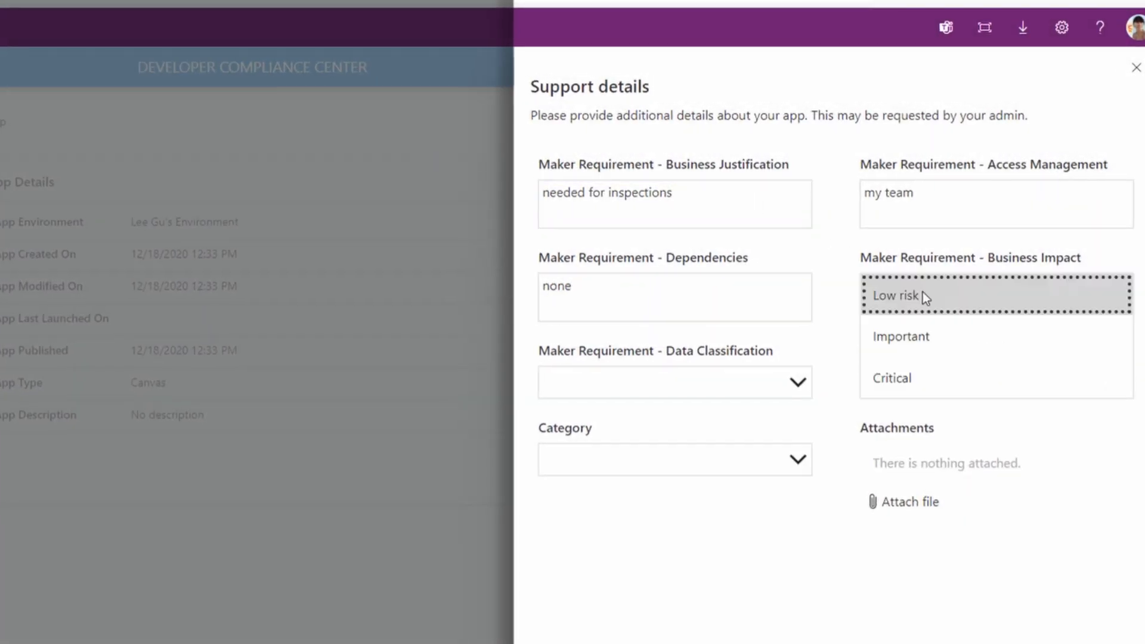
pyautogui.click(919, 338)
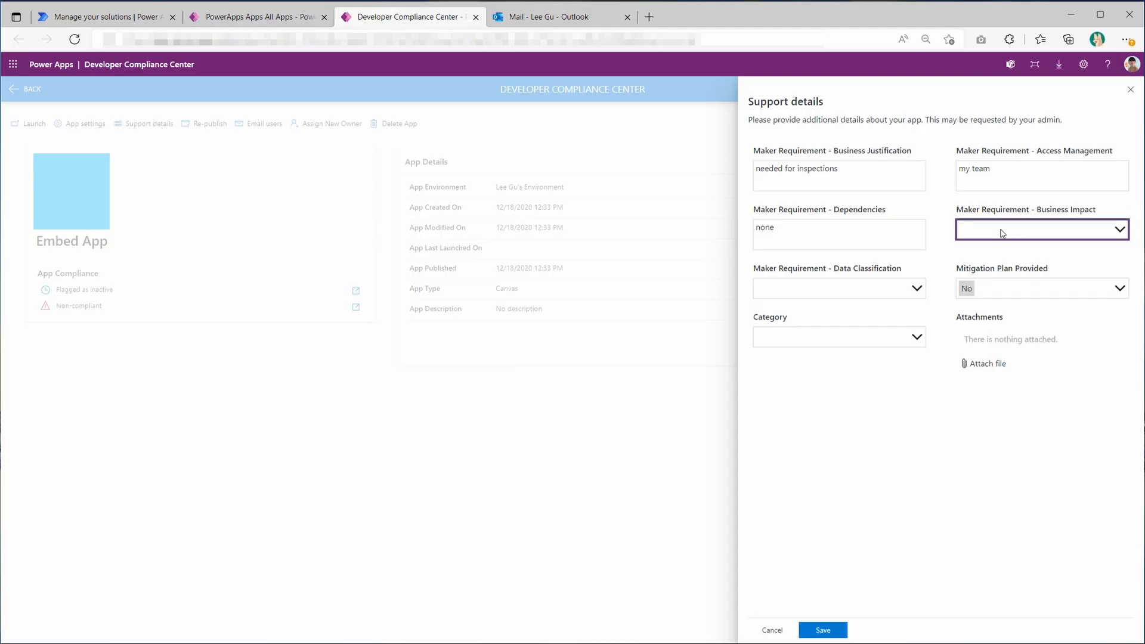
pyautogui.click(997, 232)
pyautogui.click(993, 258)
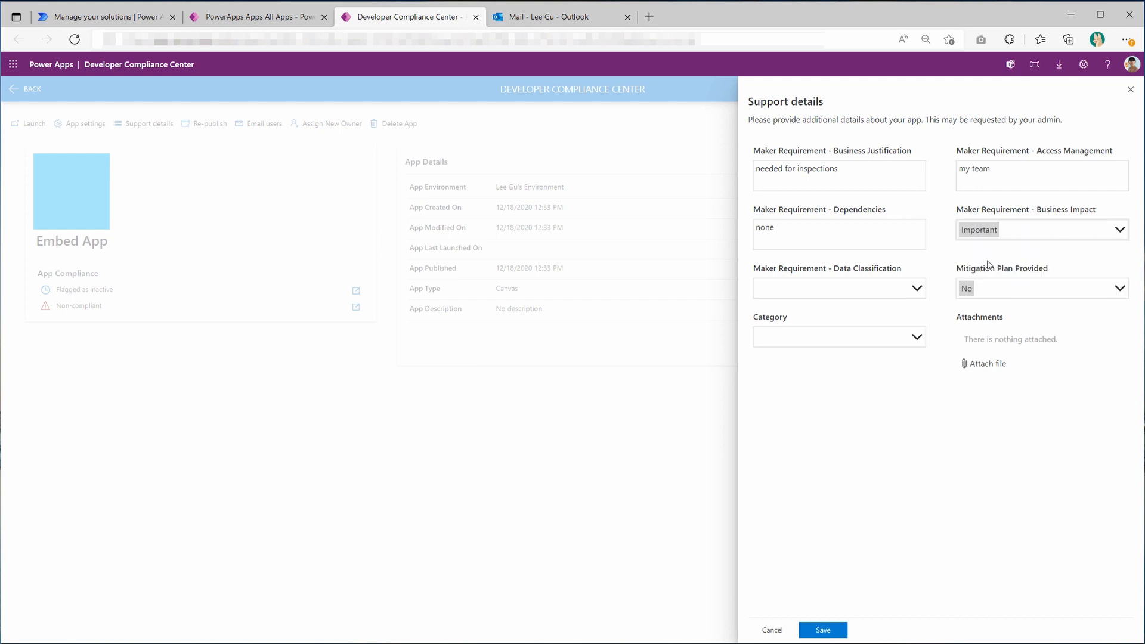
pyautogui.click(916, 288)
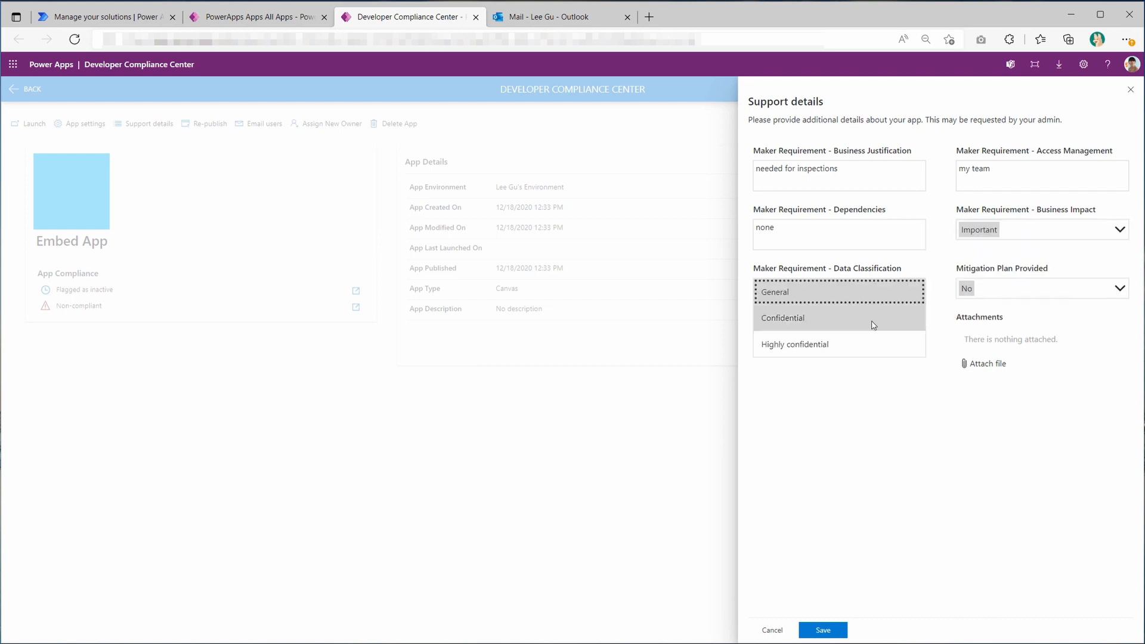
pyautogui.click(873, 325)
# Assign the app to the Collaboration category and save the support details.
pyautogui.click(909, 337)
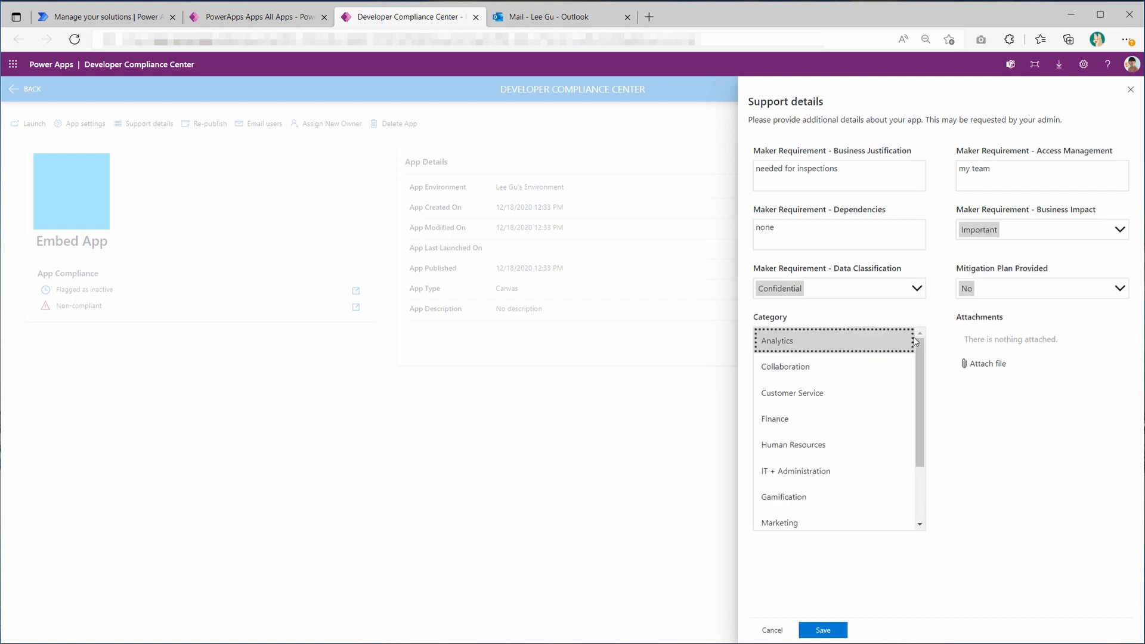
pyautogui.click(835, 375)
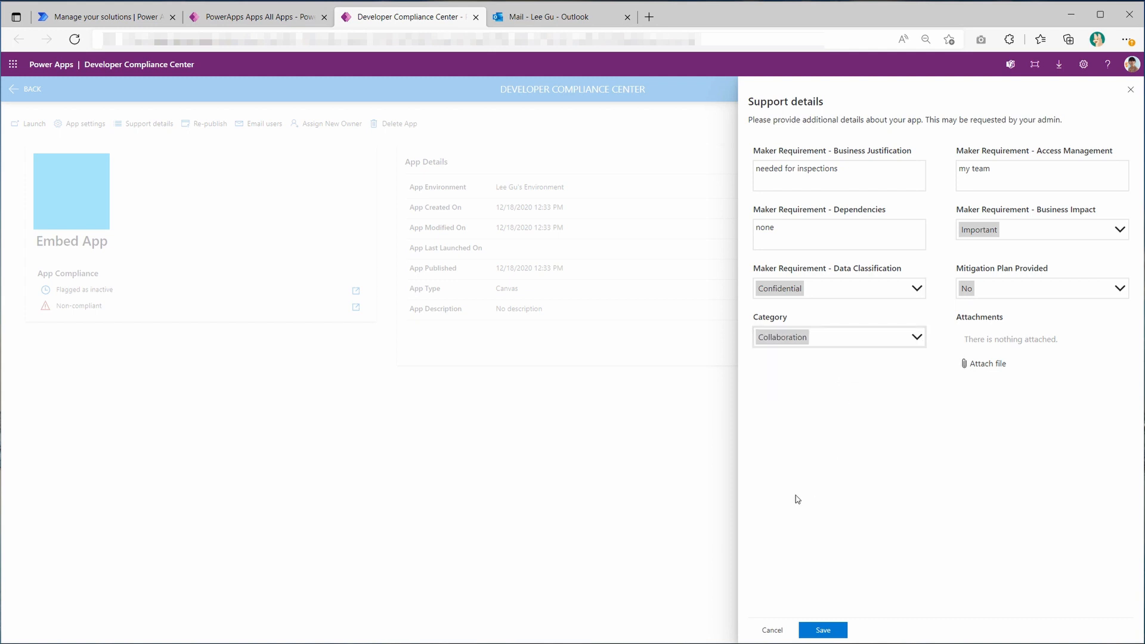
pyautogui.click(835, 631)
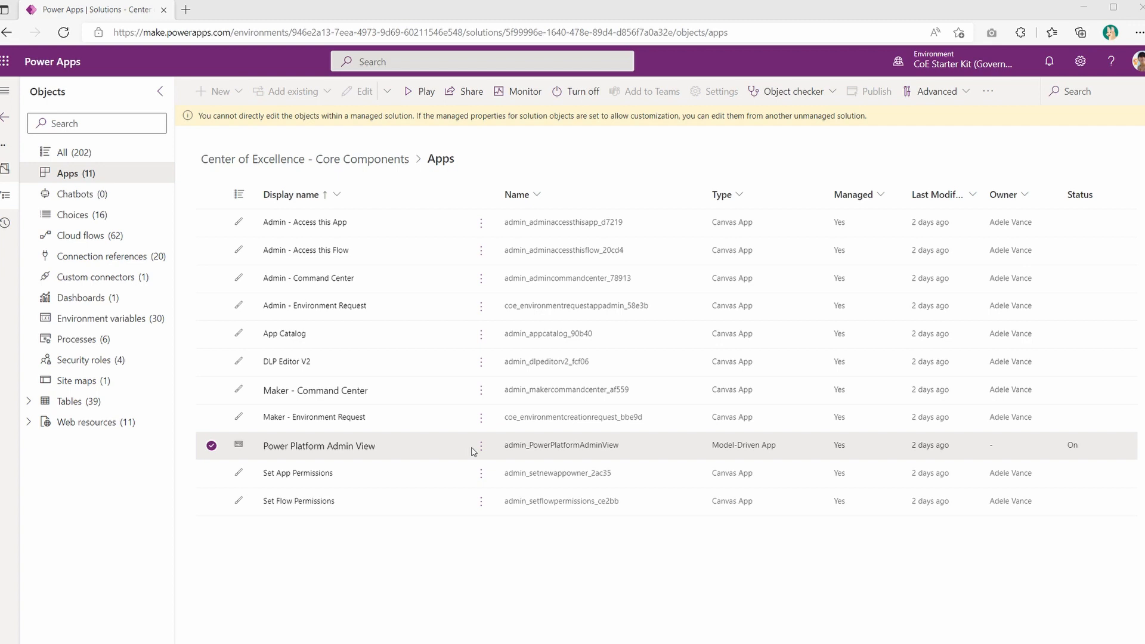
# Launch the Power Platform Admin View app from the Core Components solution and show the apps in the Compliance - Submitted view.
pyautogui.click(480, 448)
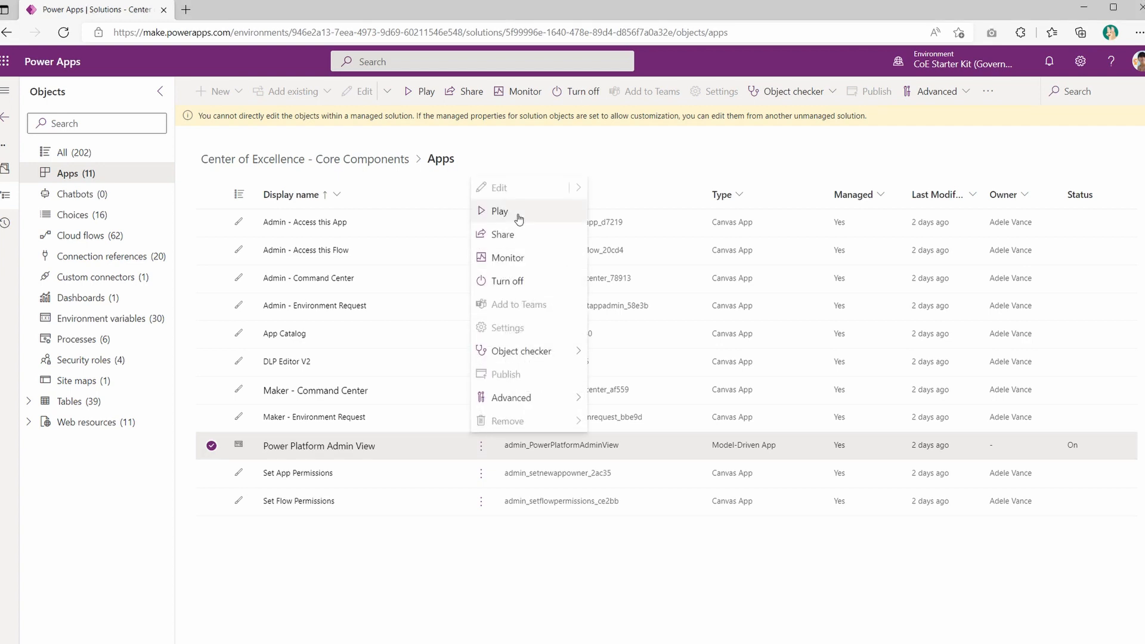
pyautogui.click(495, 212)
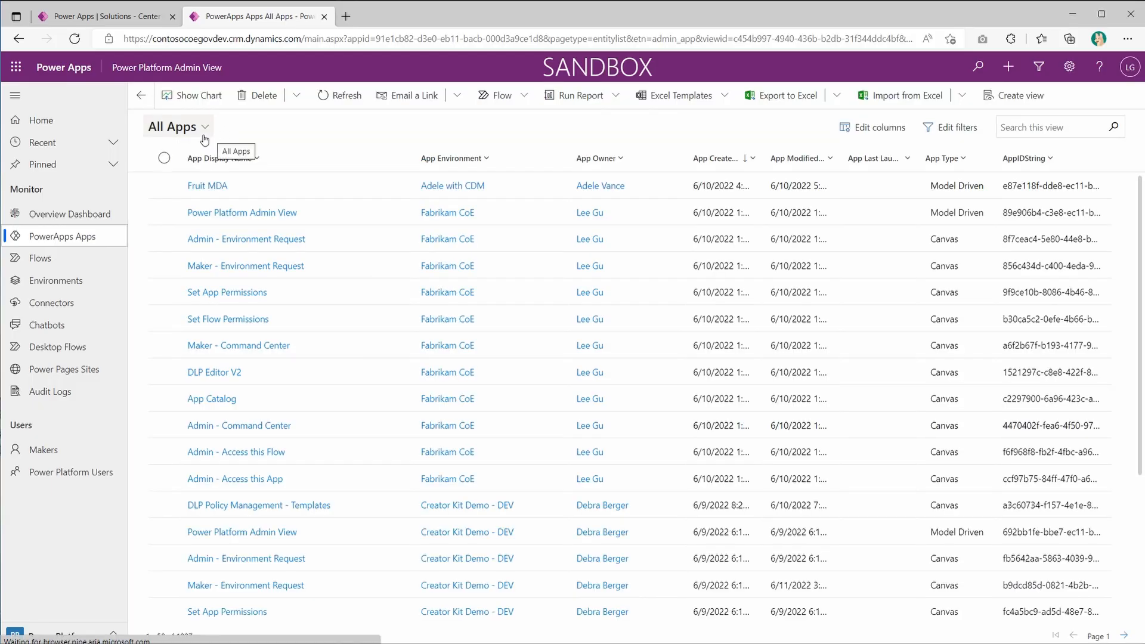
pyautogui.click(203, 128)
pyautogui.click(229, 389)
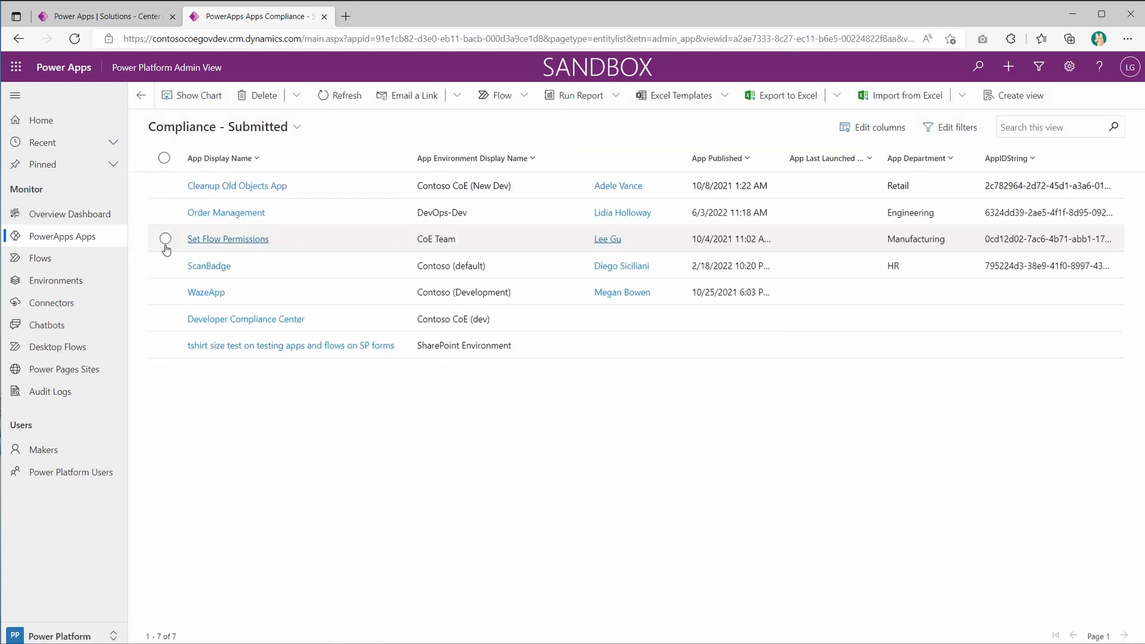
# Open the Order Management record and advance its approval process past the Validate Maker Business Requirements stage.
pyautogui.click(239, 213)
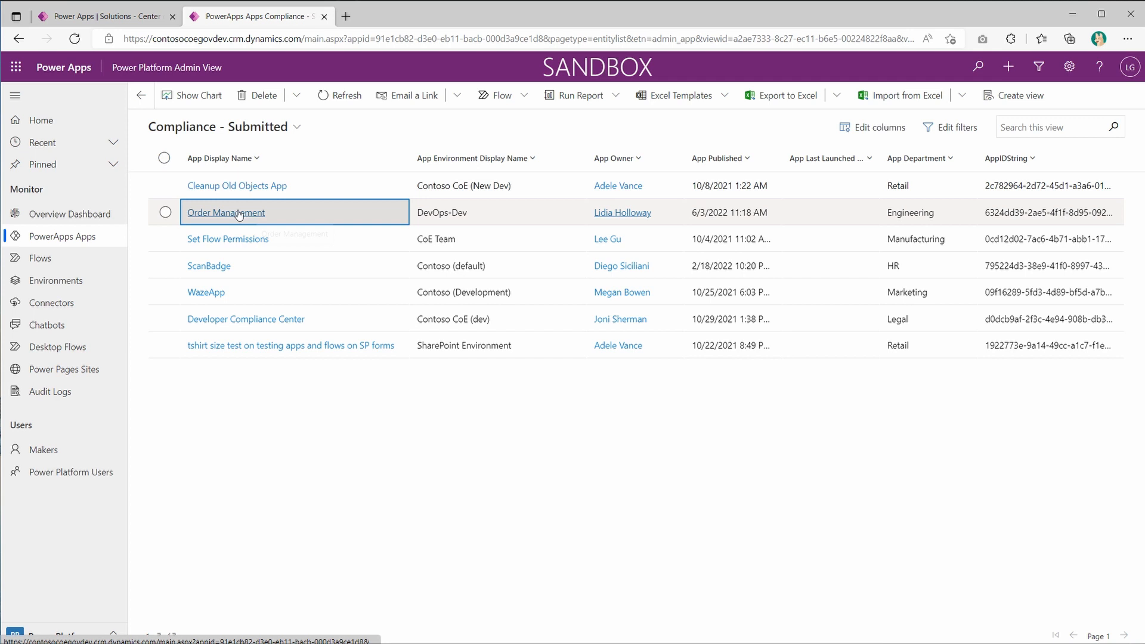
pyautogui.click(238, 213)
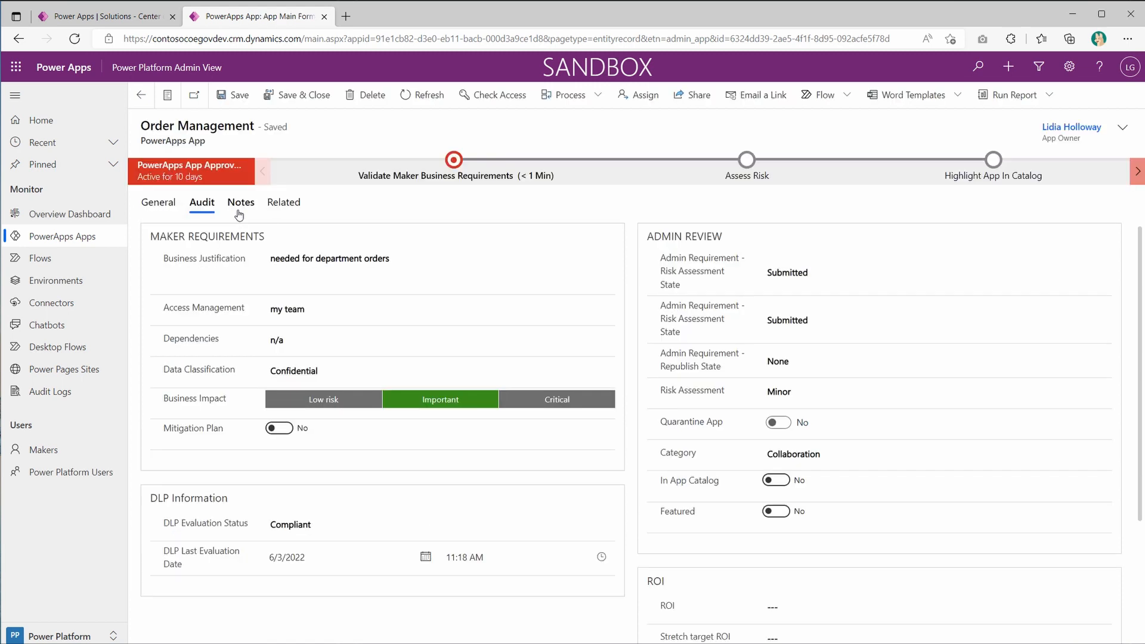
pyautogui.click(457, 173)
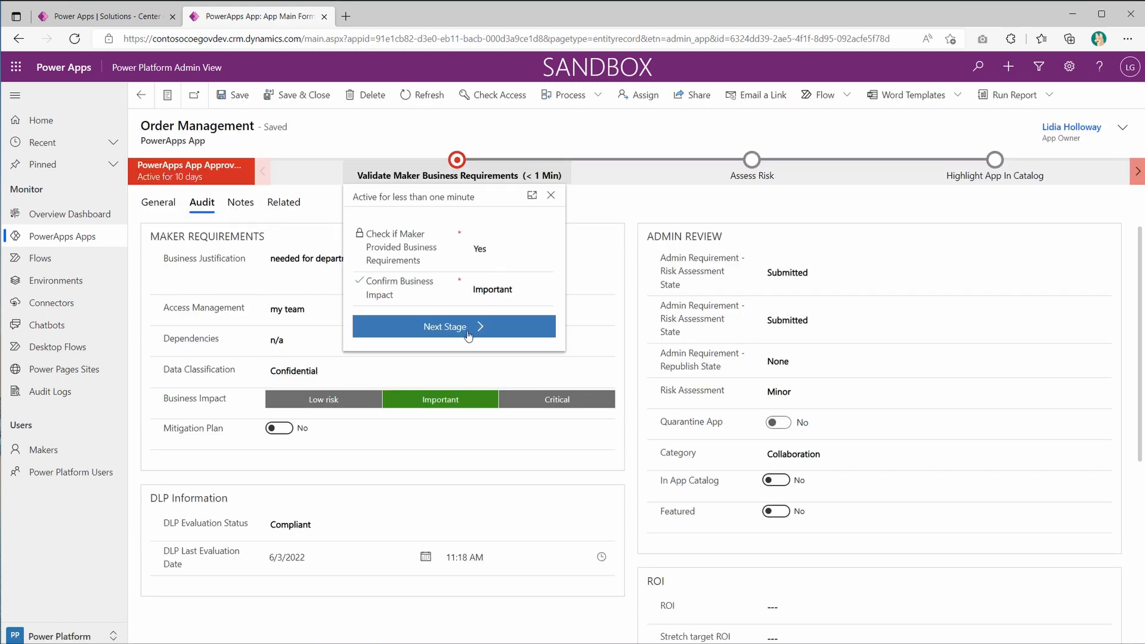
pyautogui.click(470, 332)
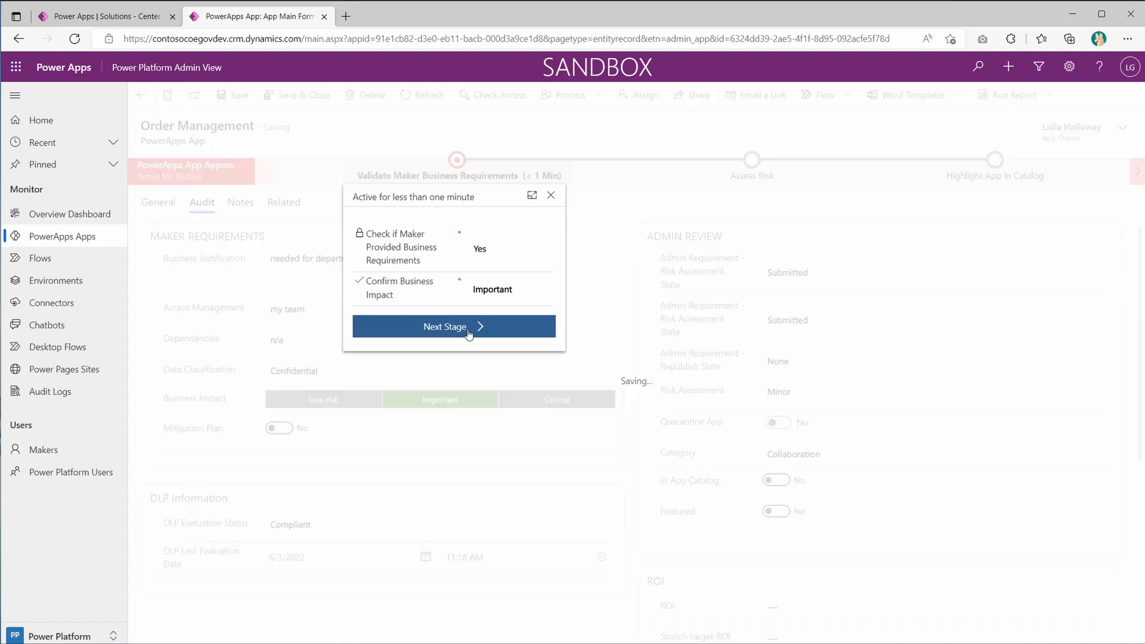
# Assess the risk of Order Management as Moderate and advance the approval process to the Highlight App In Catalog stage.
pyautogui.click(830, 239)
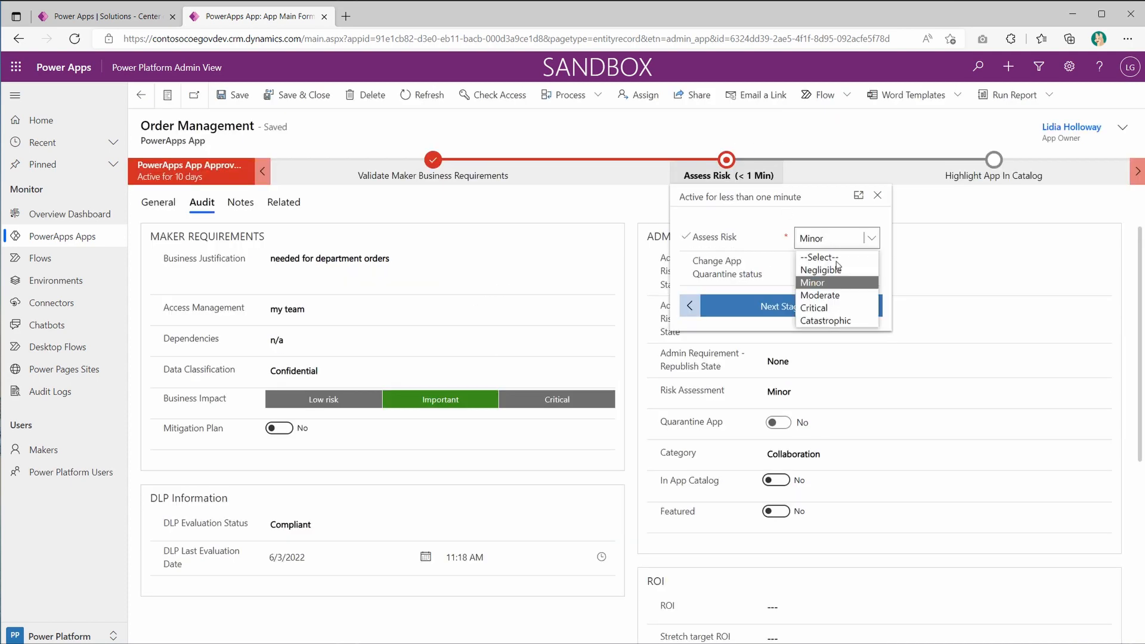
pyautogui.click(841, 297)
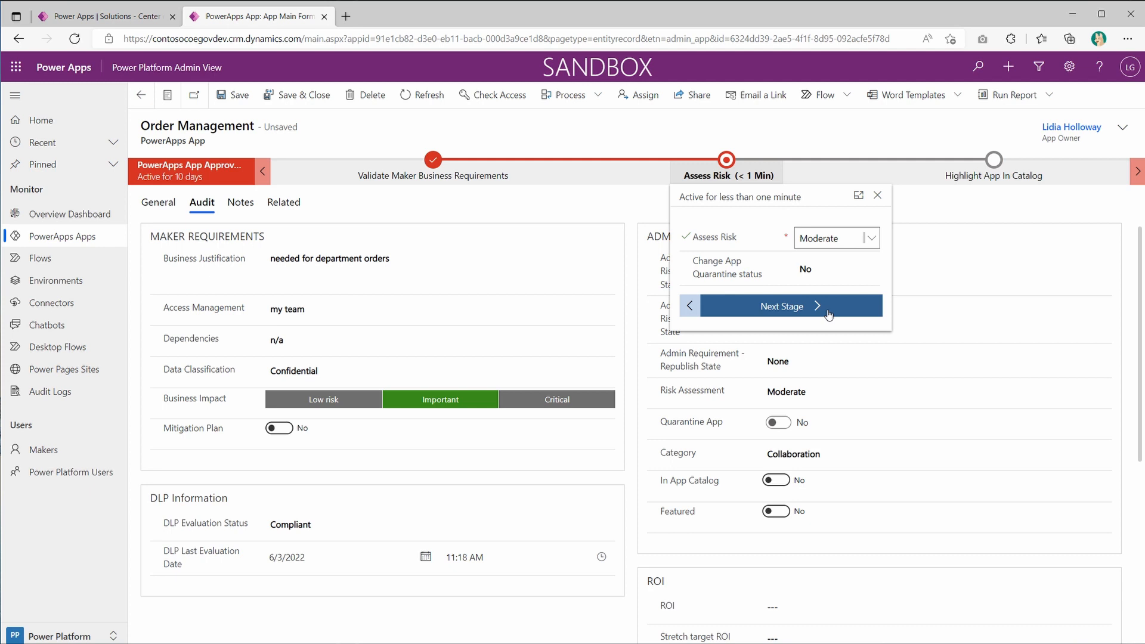
pyautogui.click(835, 238)
pyautogui.click(837, 296)
pyautogui.click(828, 314)
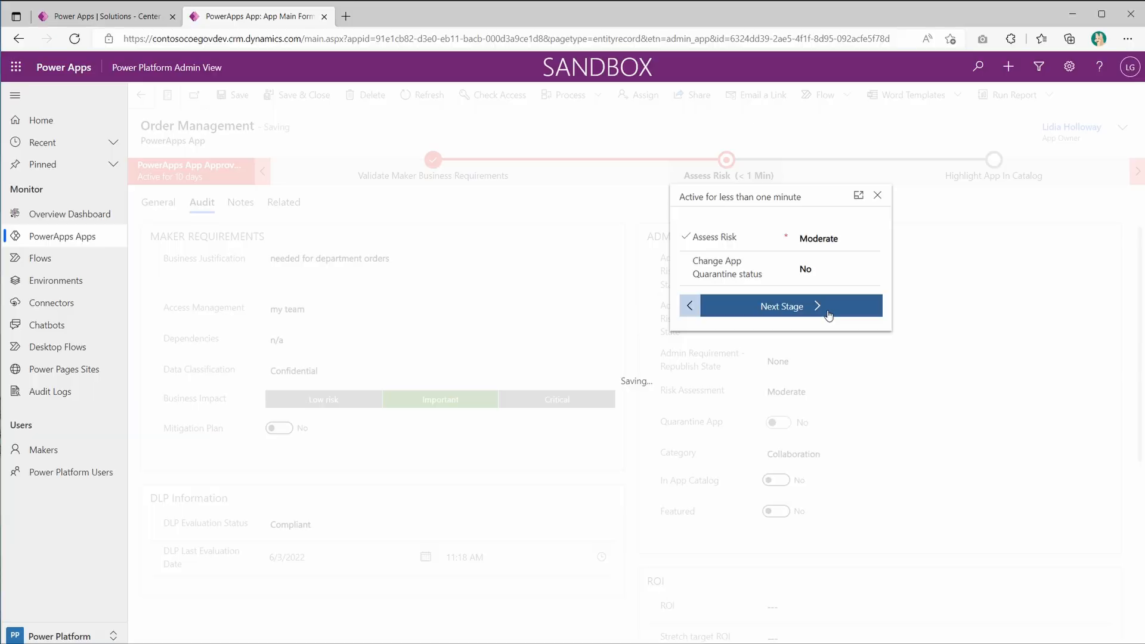
pyautogui.click(825, 312)
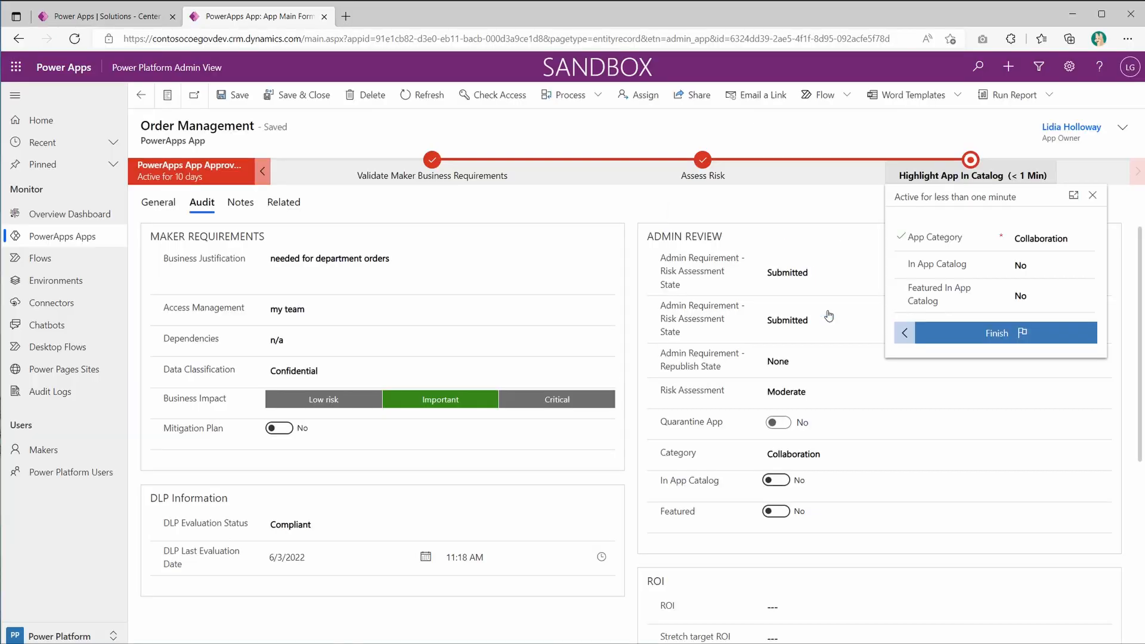
# Finish the approval process for Order Management and return to the list of all apps.
pyautogui.click(1038, 348)
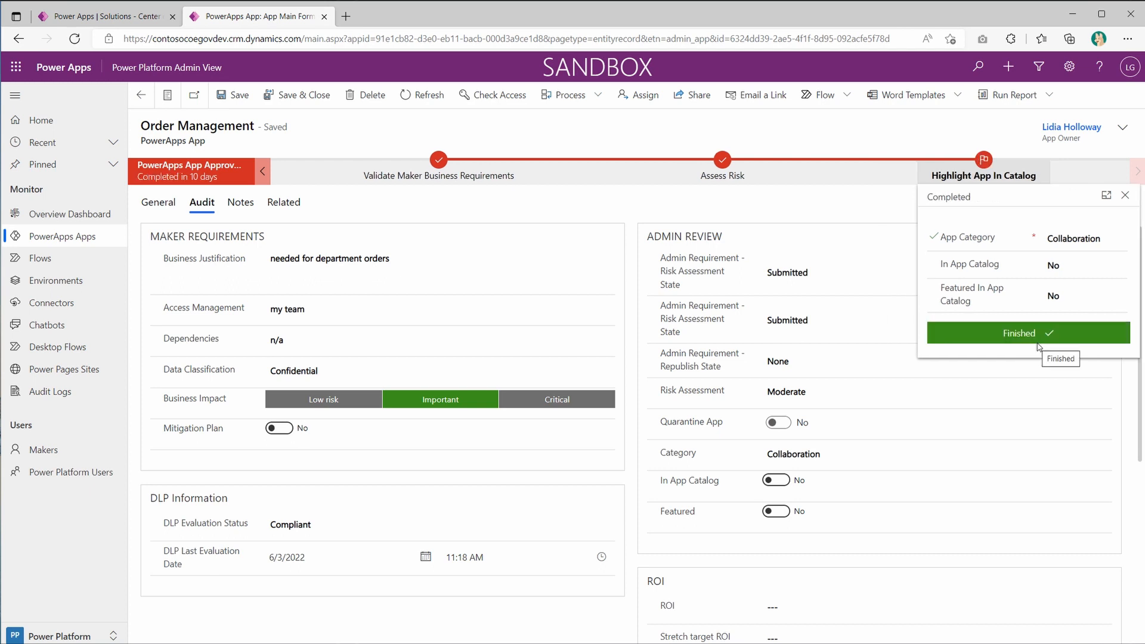
pyautogui.click(775, 222)
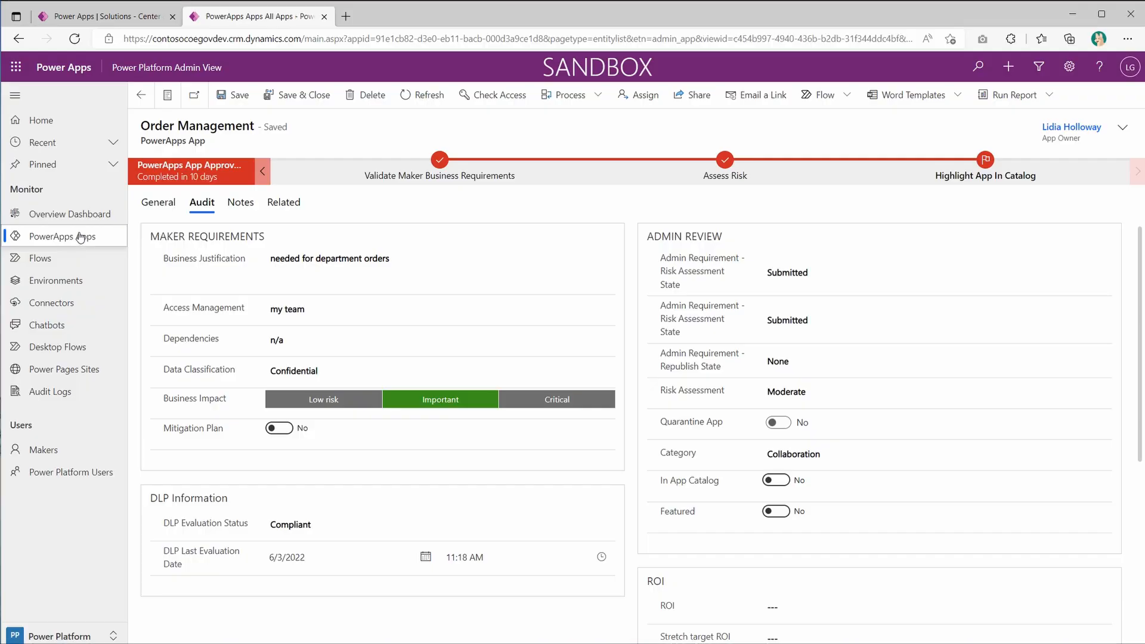
pyautogui.click(70, 236)
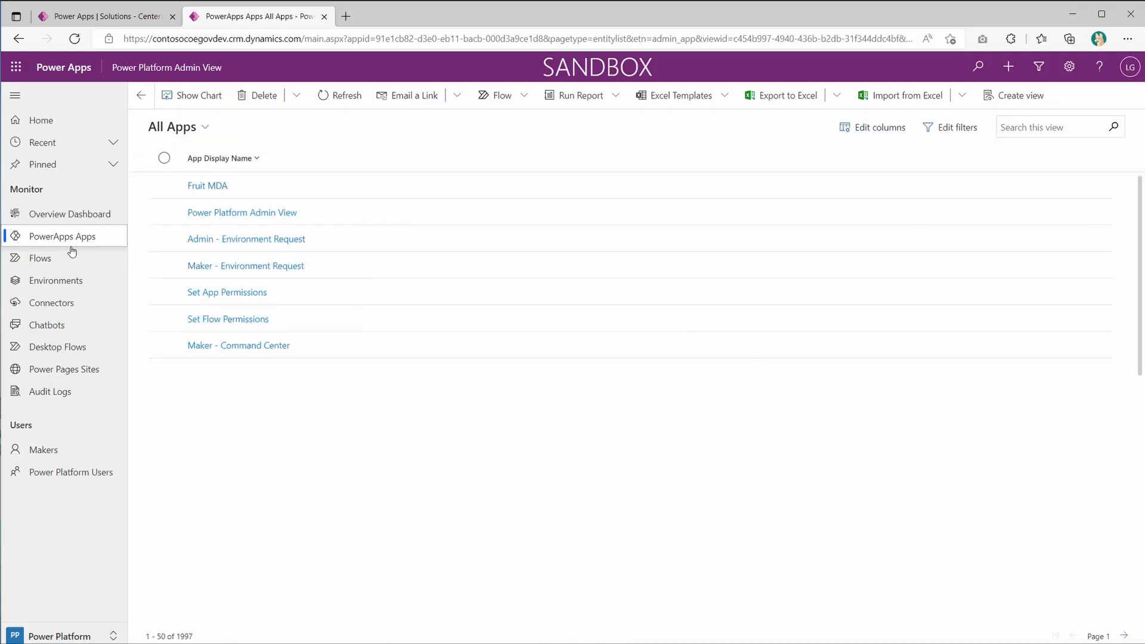
# Open the Fruit MDA record, set its Admin Requirement - Risk Assessment State to Requested and save the record.
pyautogui.click(217, 188)
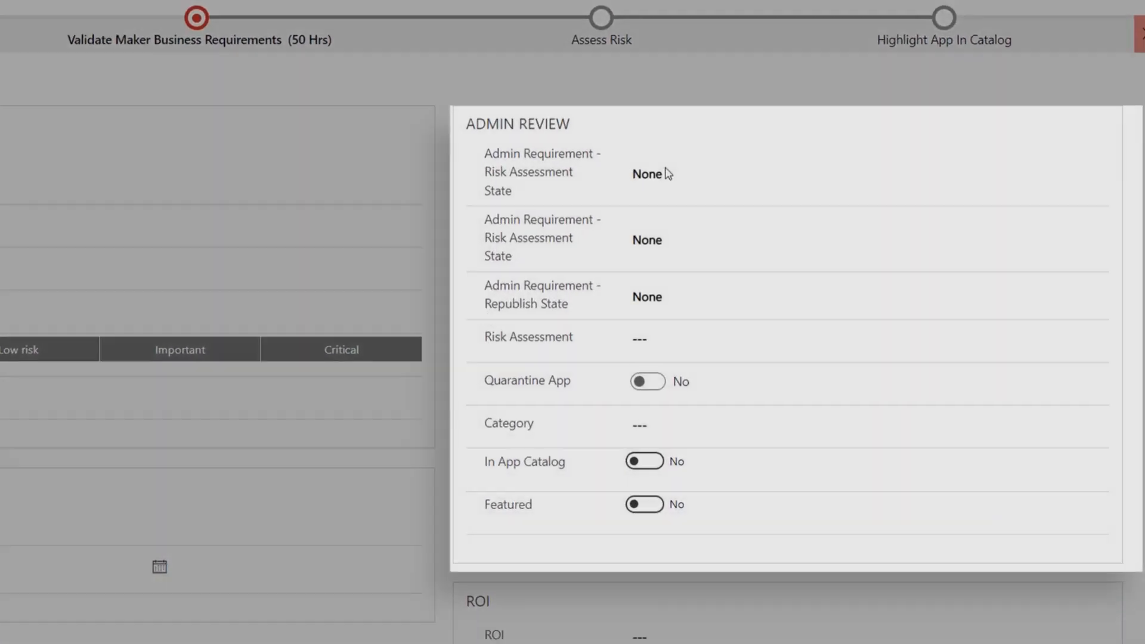
pyautogui.click(842, 271)
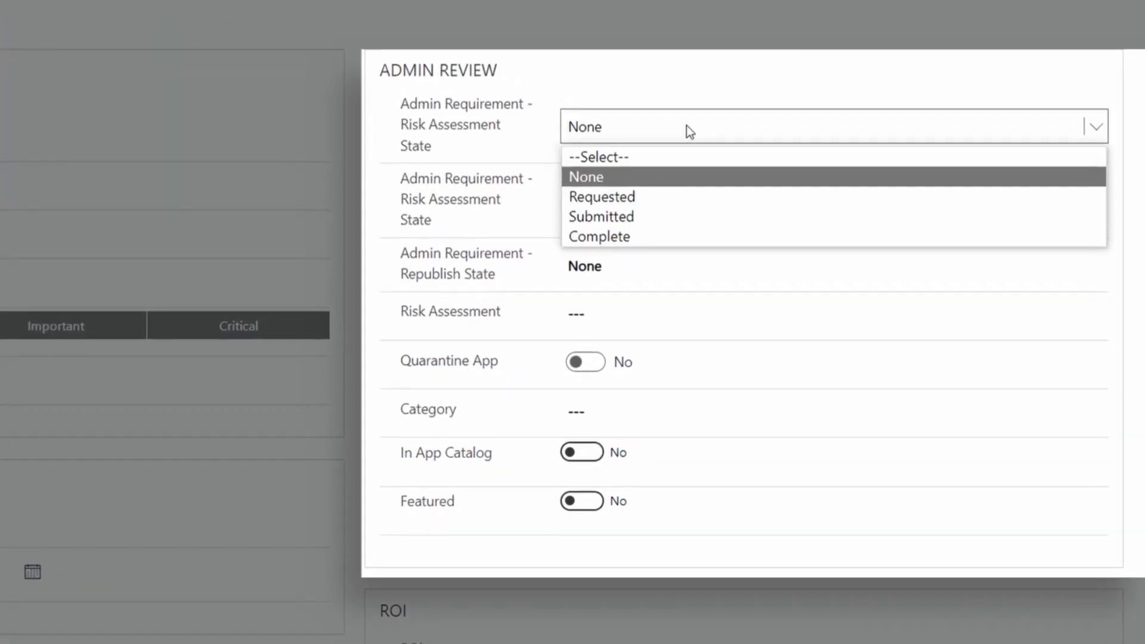
pyautogui.click(649, 200)
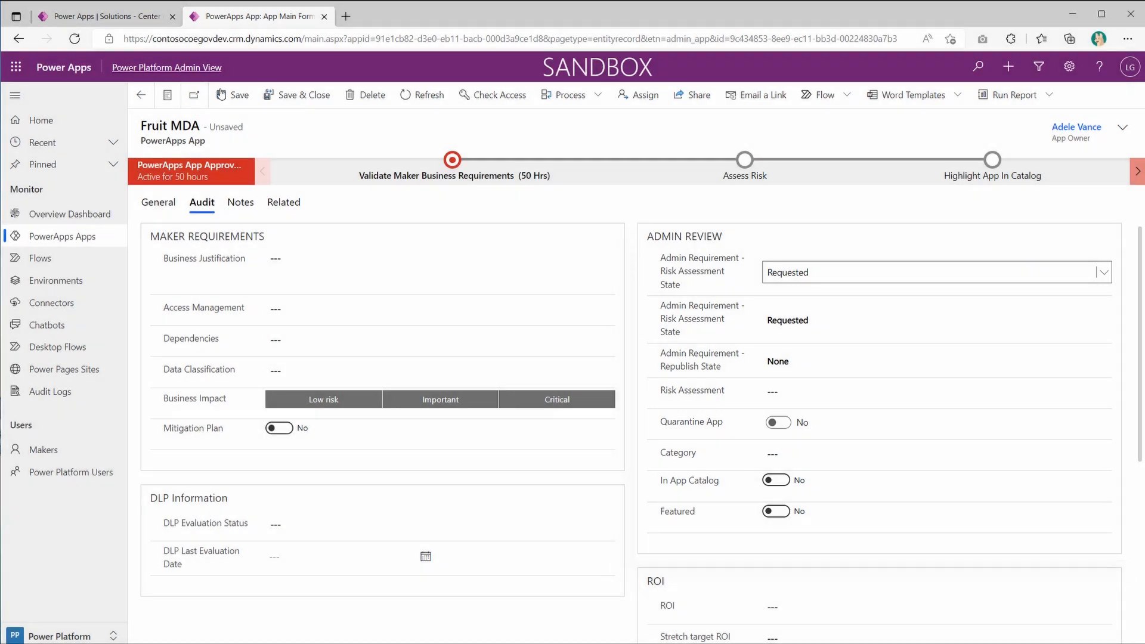
pyautogui.click(239, 96)
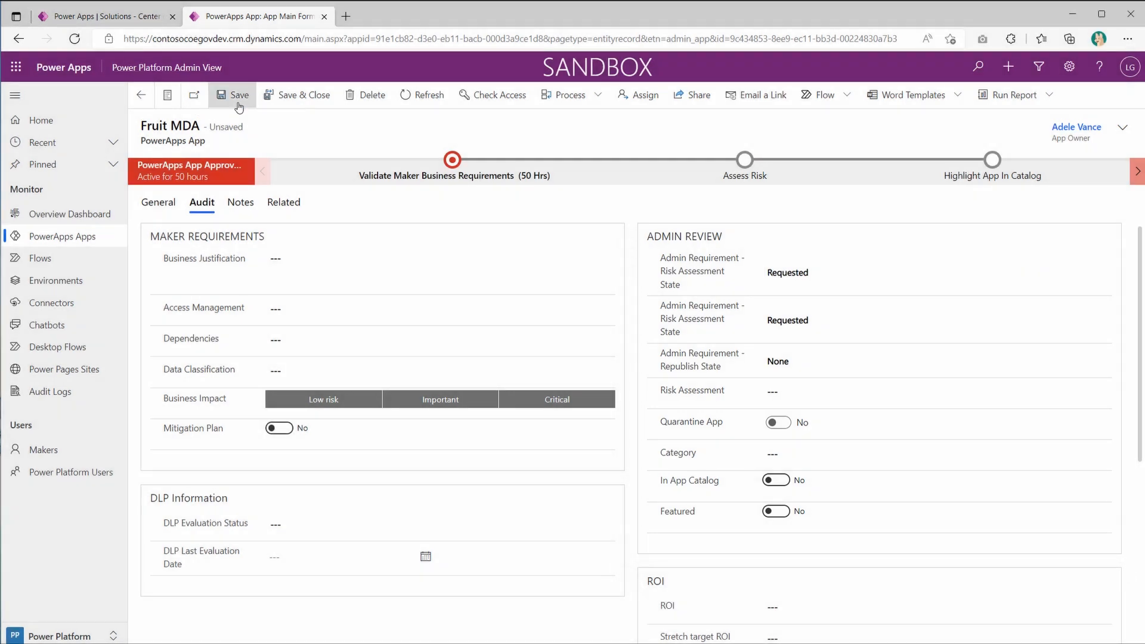